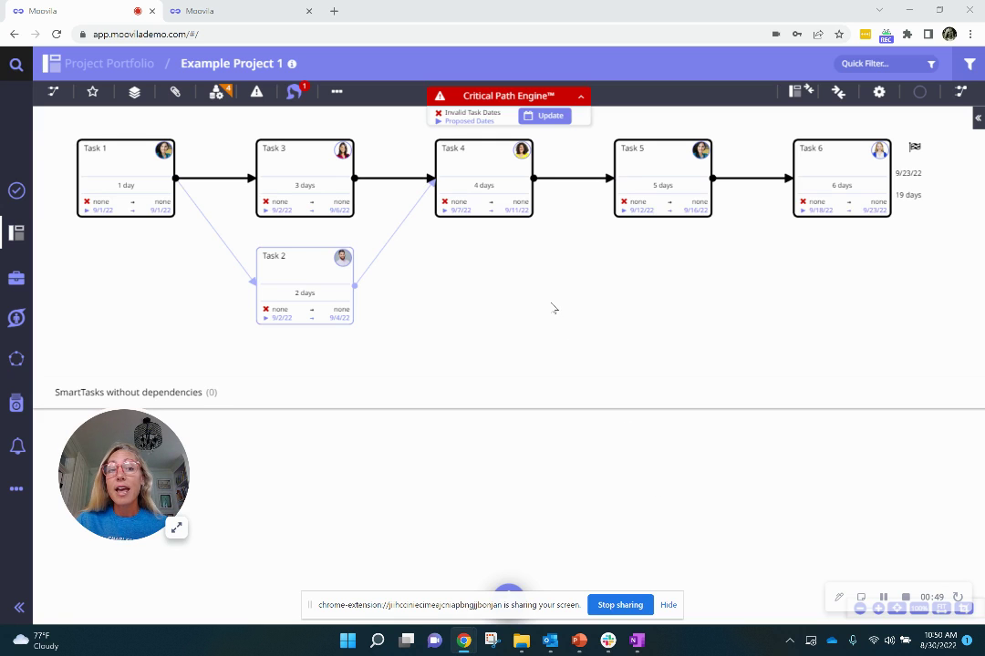
Review the start and due dates in the general settings of Example Project 1
click(217, 87)
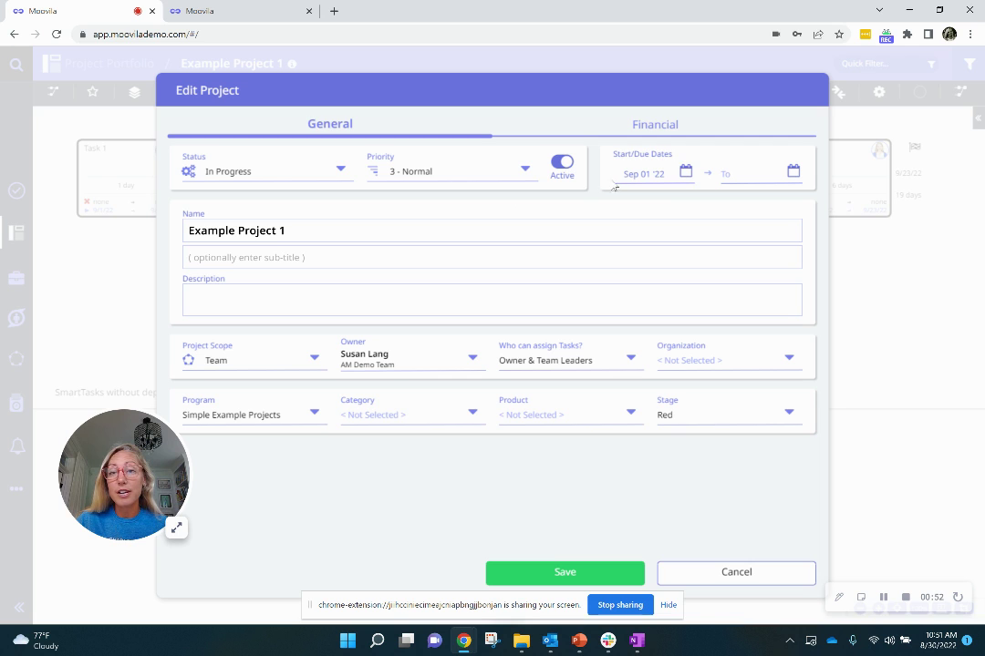
click(743, 572)
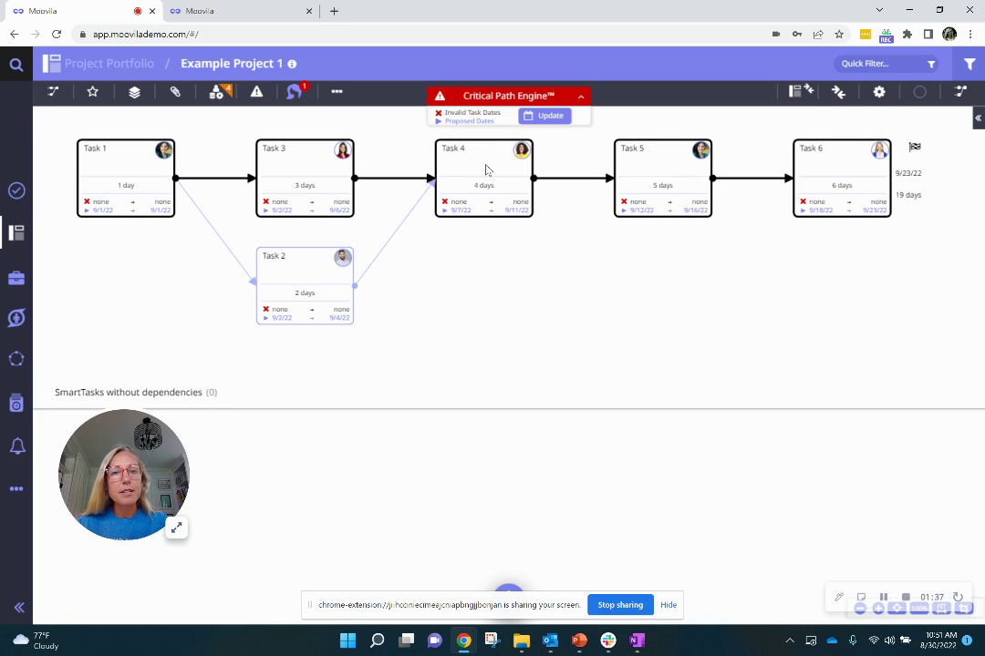
In the Power Grid view, set Task 4's due date to September 16, 2022, and save it as an anchor date
click(52, 91)
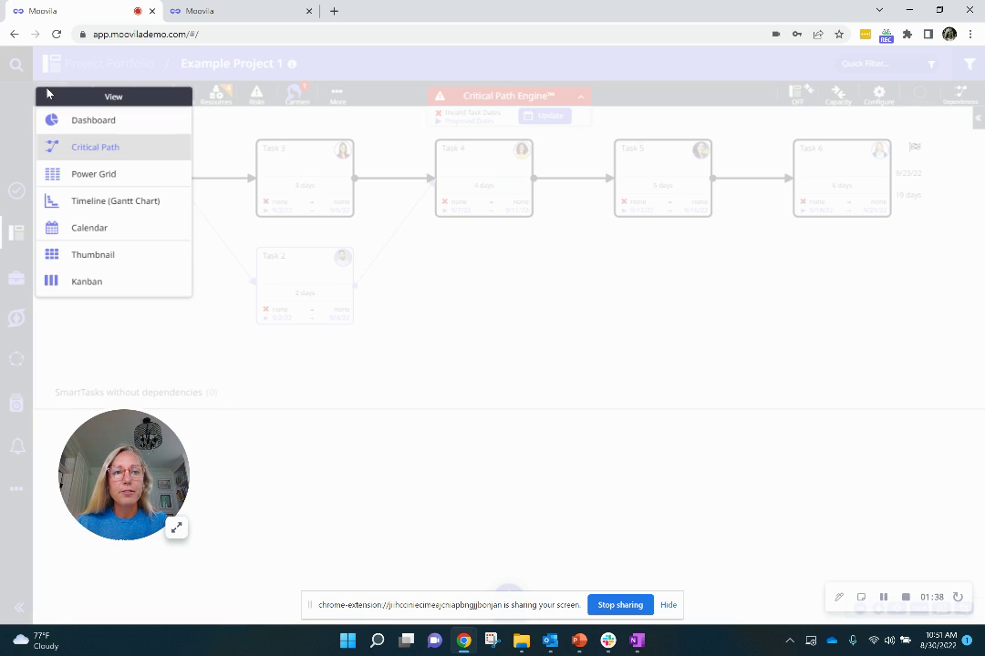
click(93, 174)
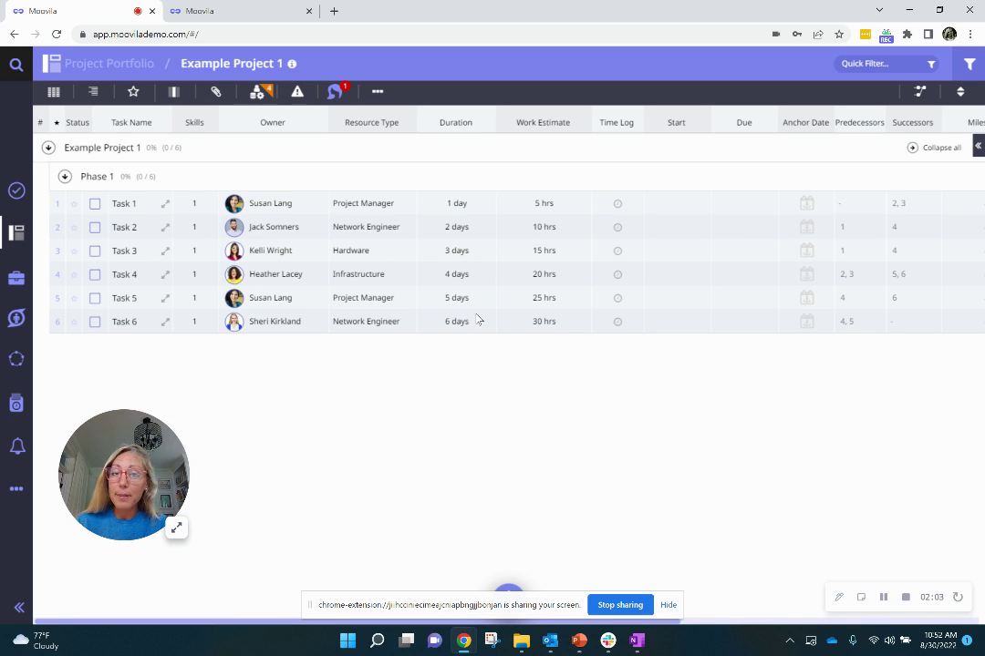
click(769, 273)
click(770, 277)
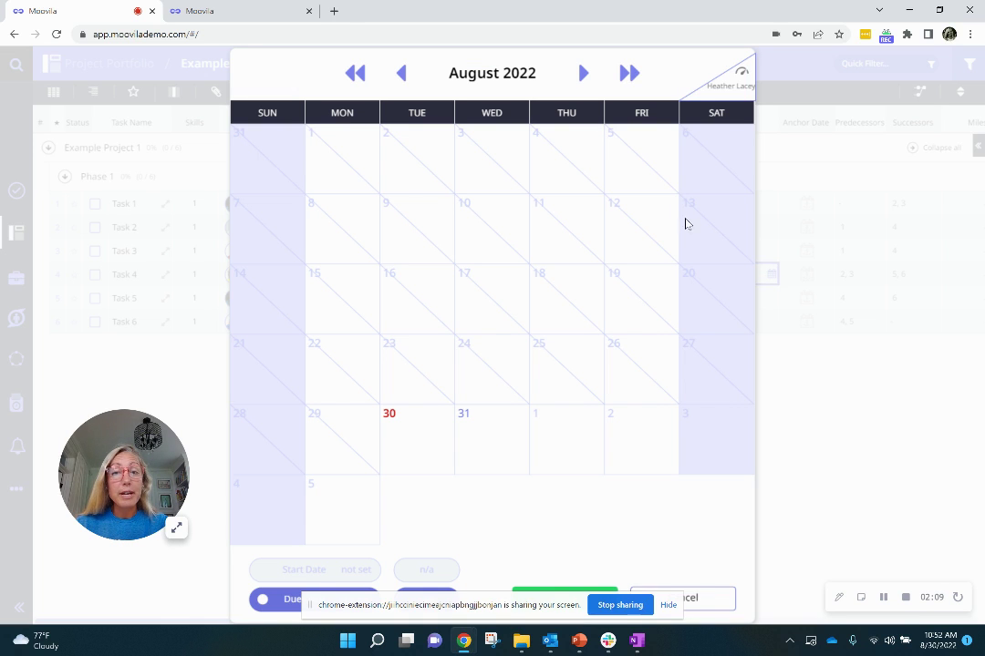
click(583, 73)
click(629, 318)
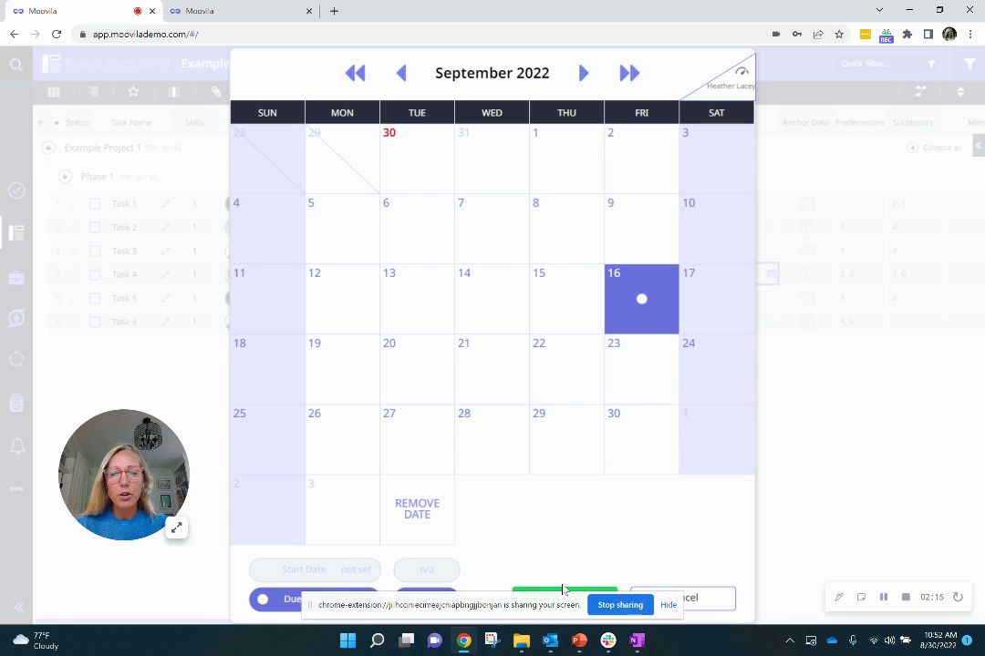
click(564, 593)
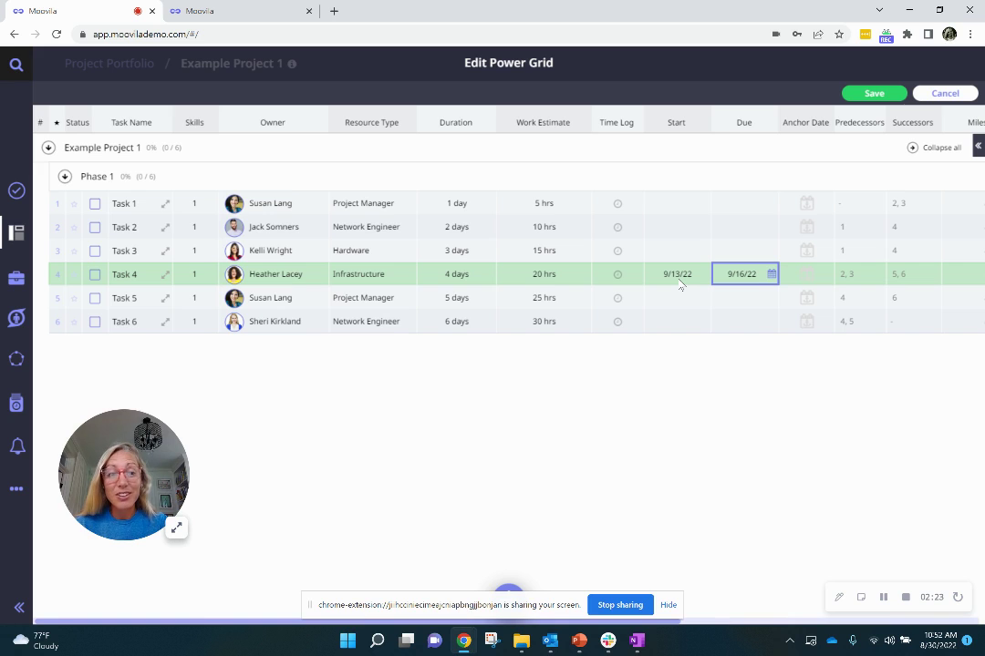
click(807, 273)
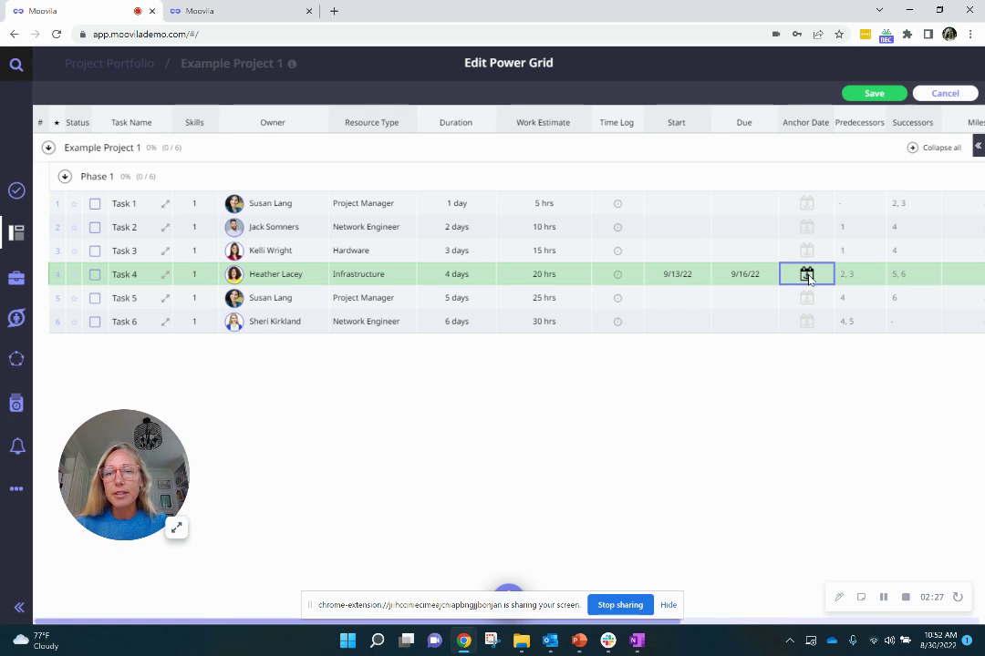
click(873, 94)
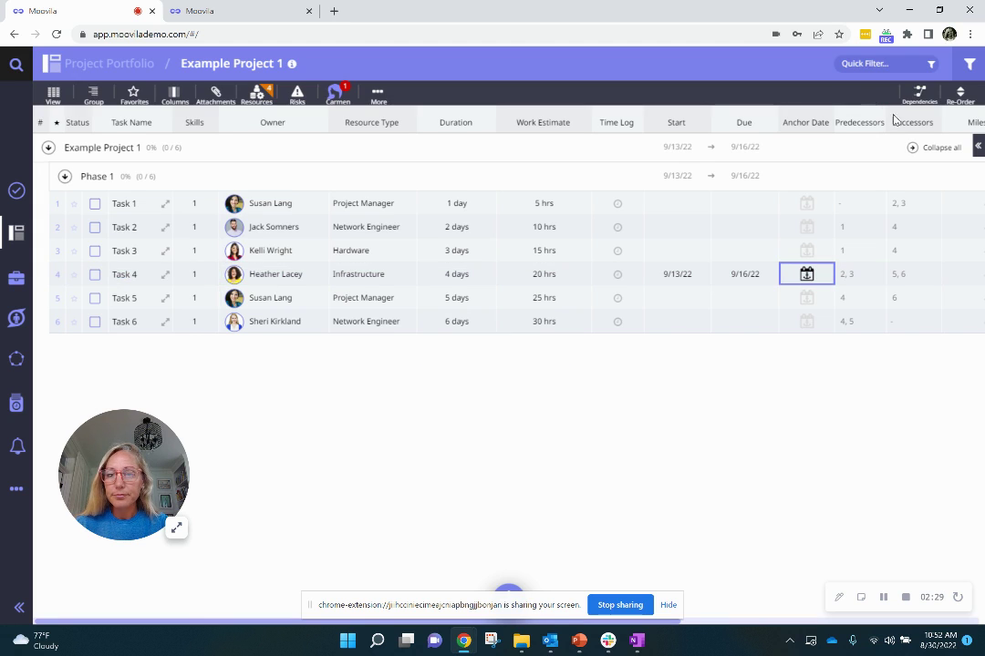
In the Critical Path view, add a 5-day lag to the Finish-to-Start dependency between Task 3 and Task 4
click(54, 91)
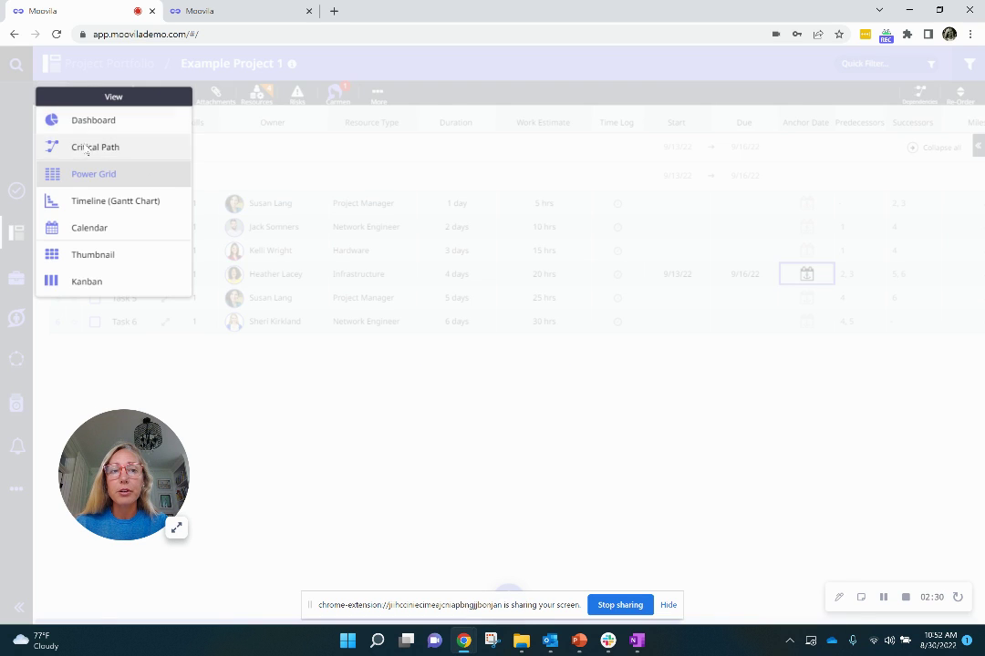
click(65, 145)
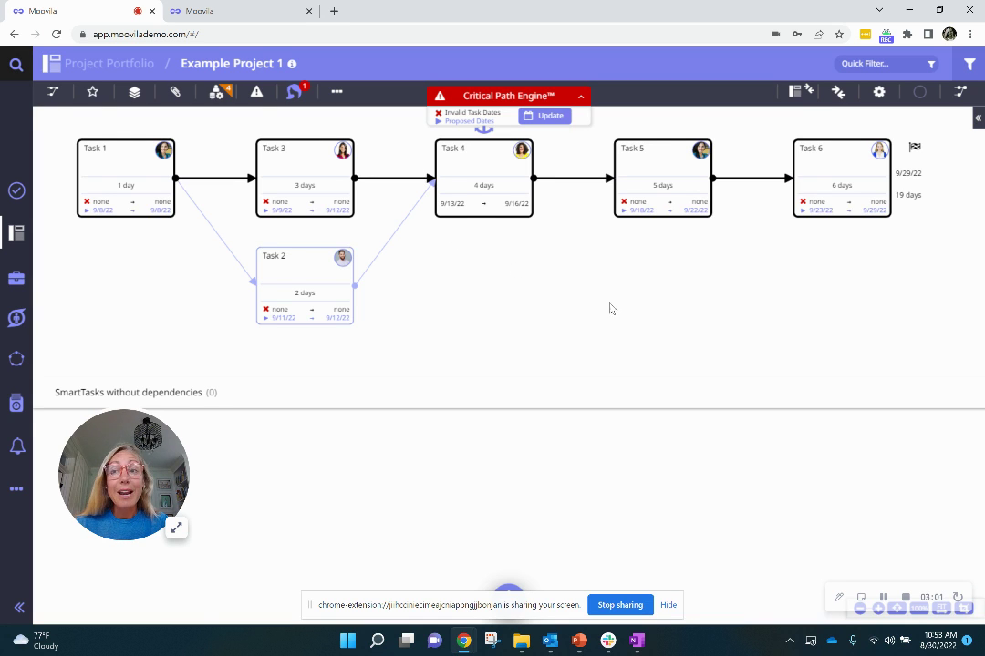
click(962, 93)
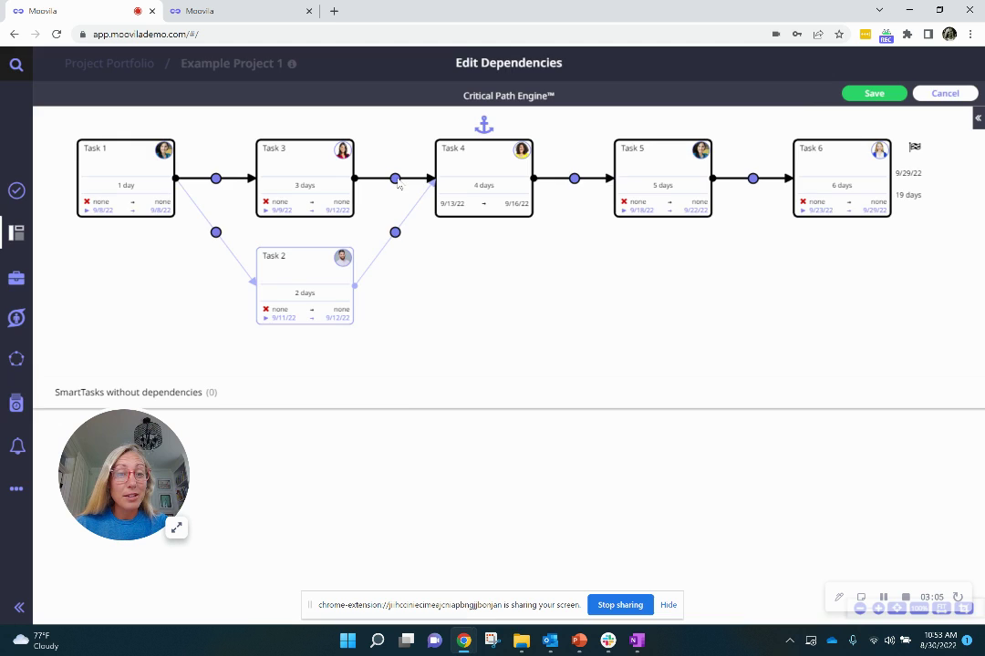
click(394, 179)
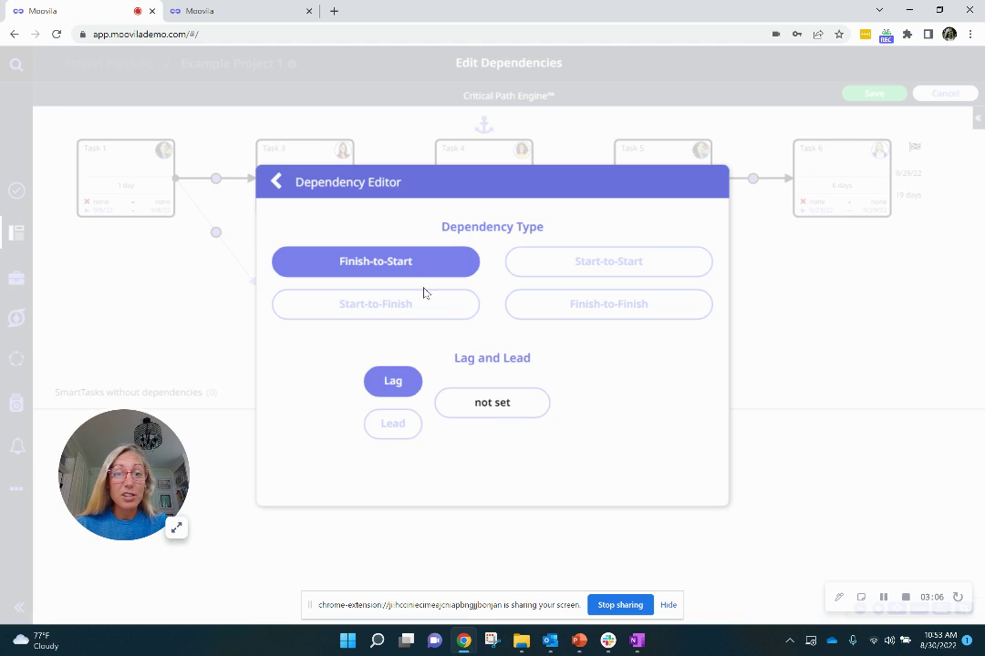
click(521, 413)
click(469, 379)
click(569, 428)
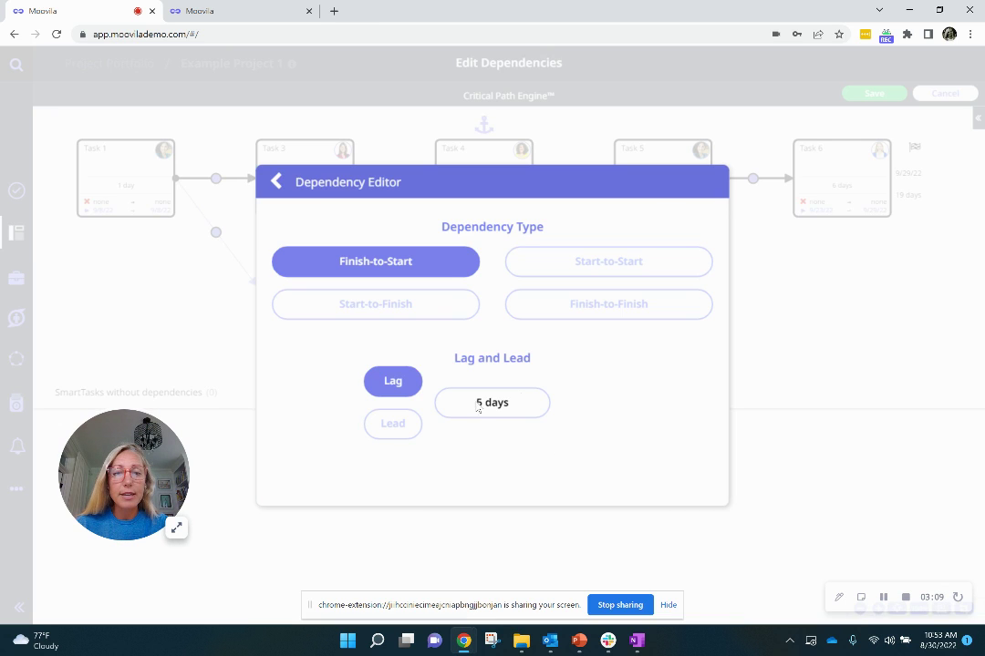
click(818, 411)
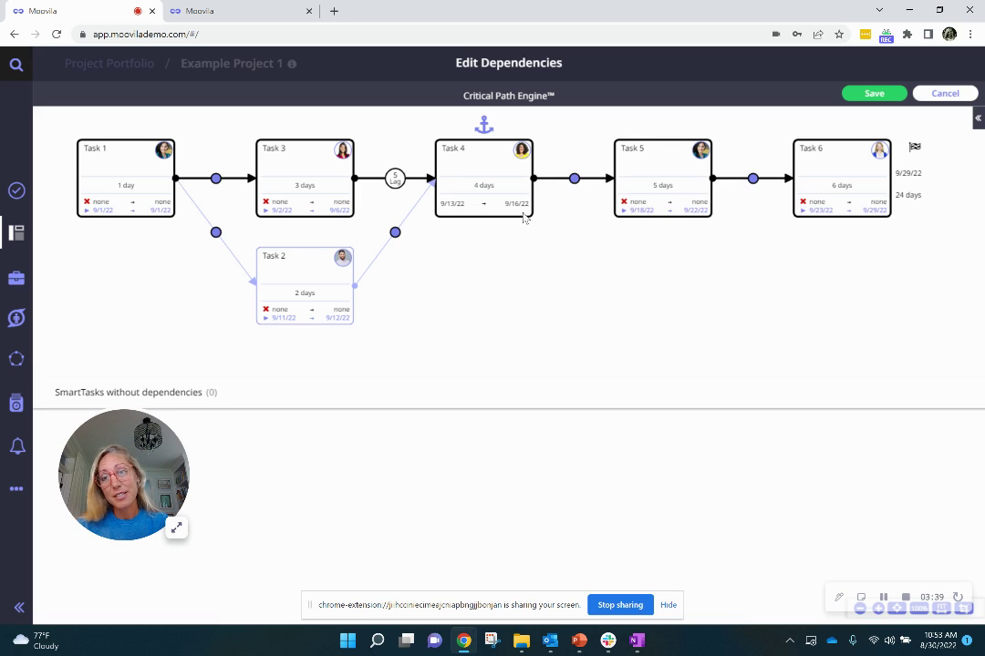
Save the dependency changes with the option to update tasks with proposed dates set to Yes
click(874, 93)
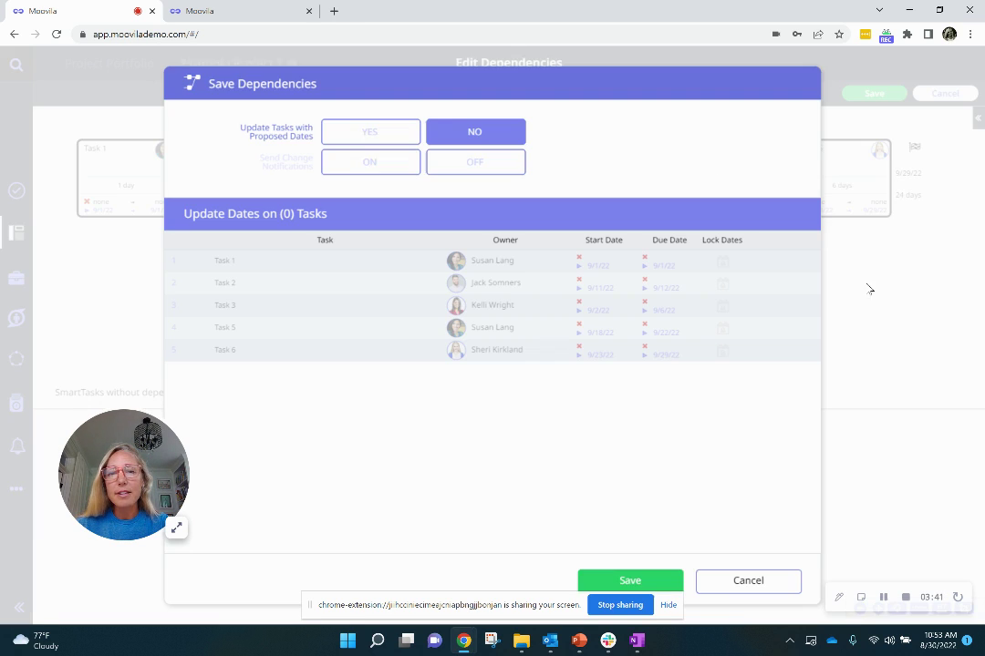
click(361, 143)
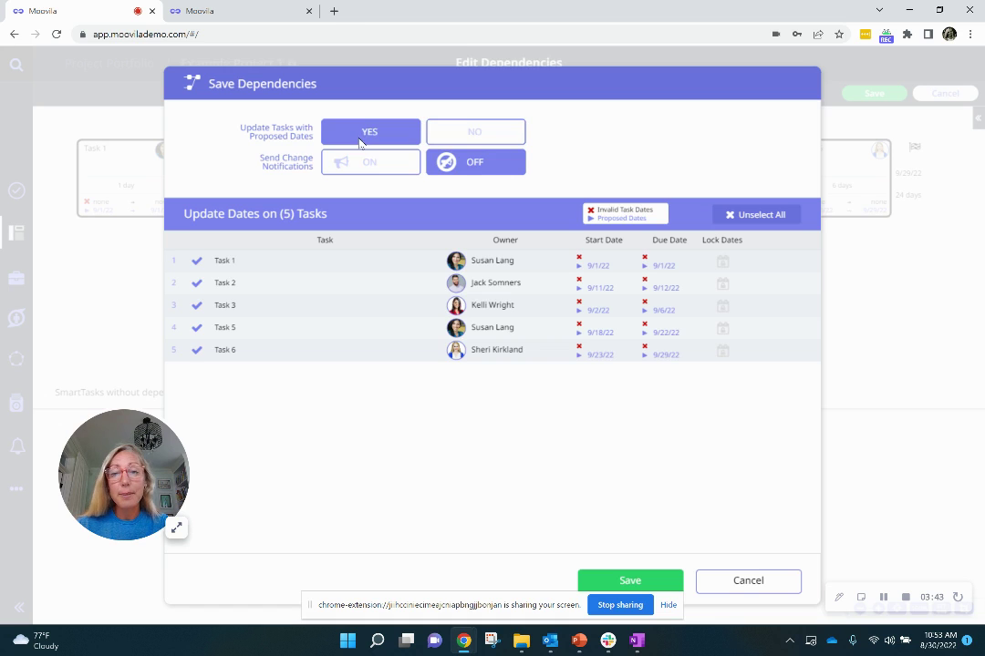
click(623, 580)
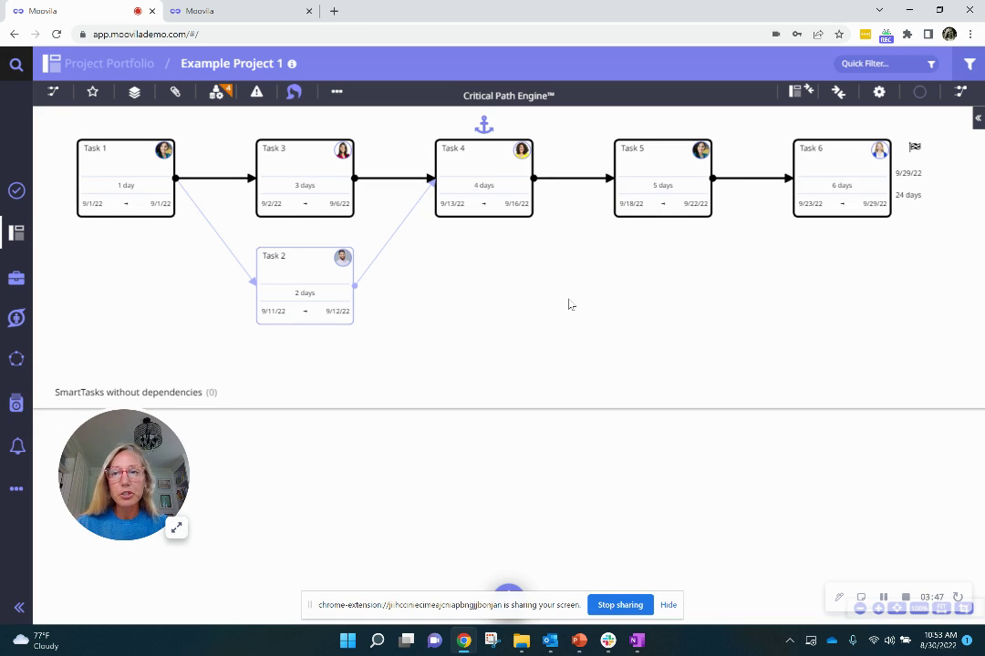
Remove Sunday from the workdays in the Critical Path Engine settings
click(879, 93)
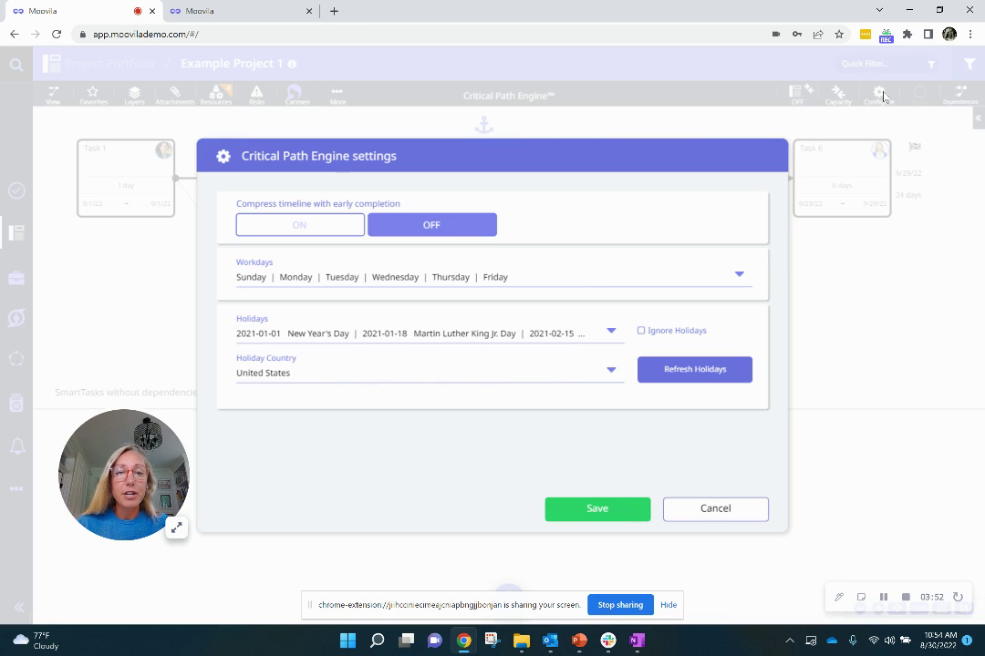
click(296, 278)
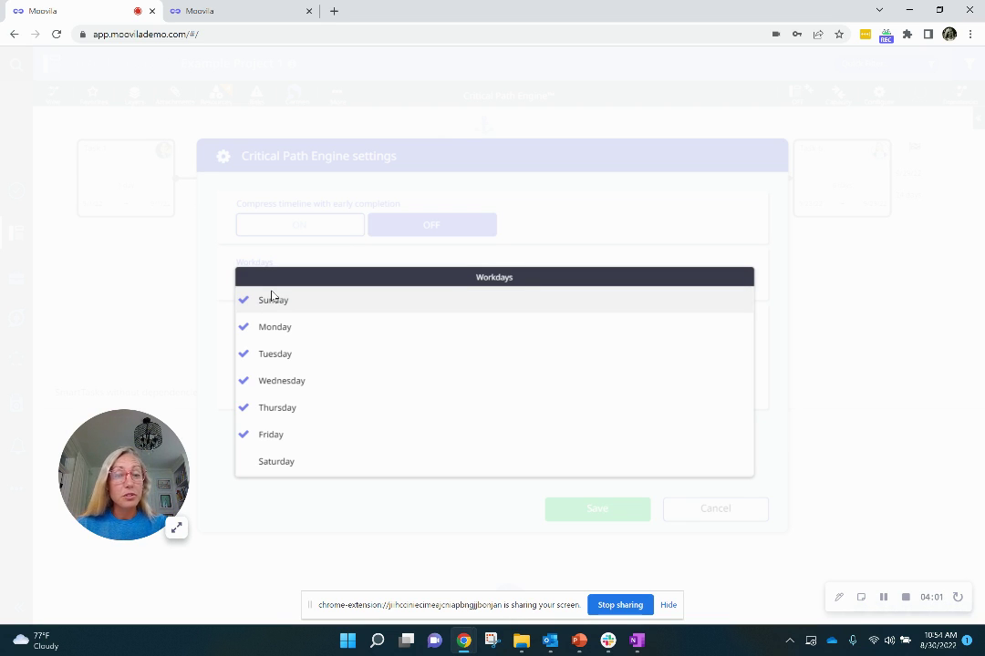
click(285, 300)
click(636, 240)
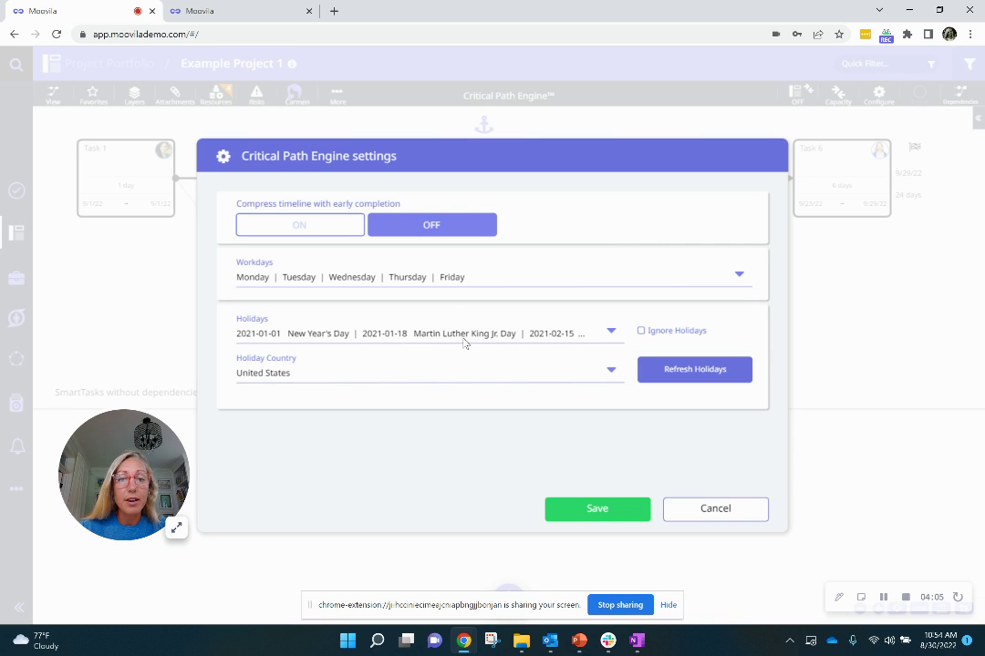
Exclude the 2021-09-06 Labor Day entry from the selected holidays and save the Critical Path Engine settings
click(613, 334)
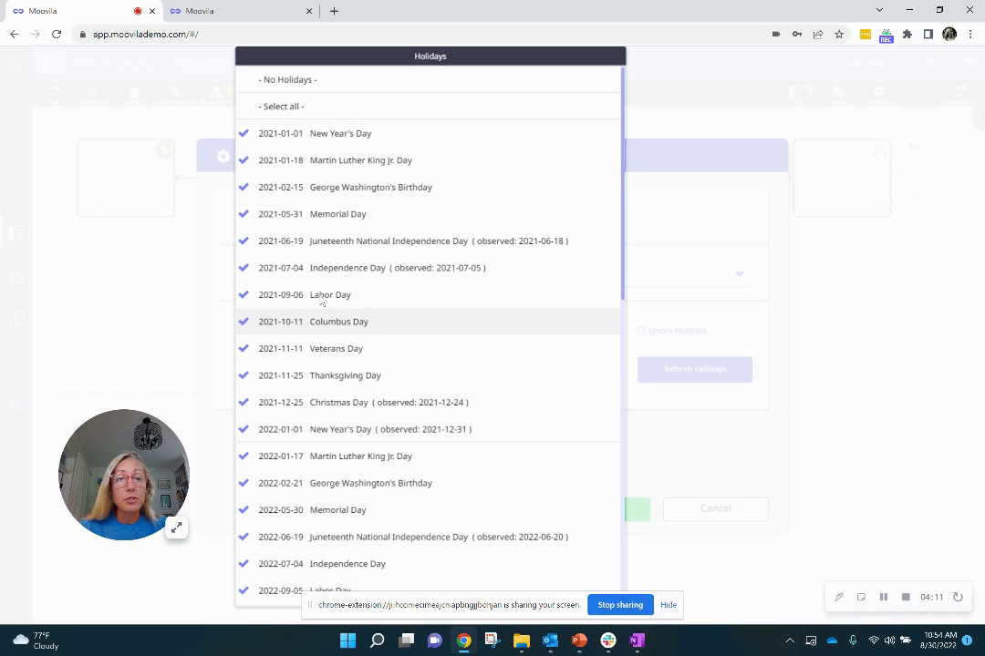
click(367, 297)
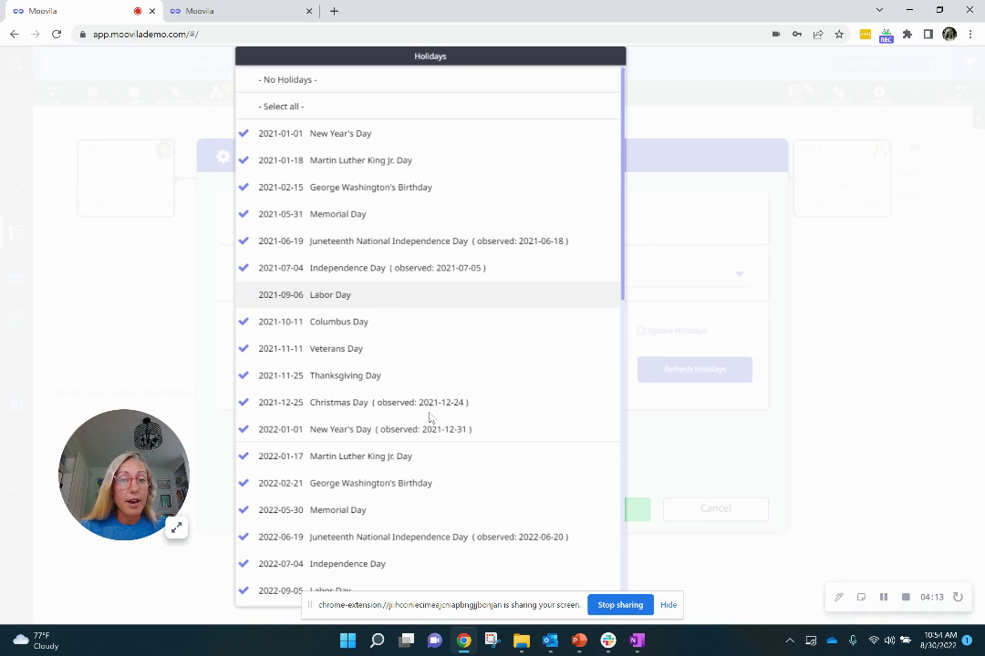
click(696, 281)
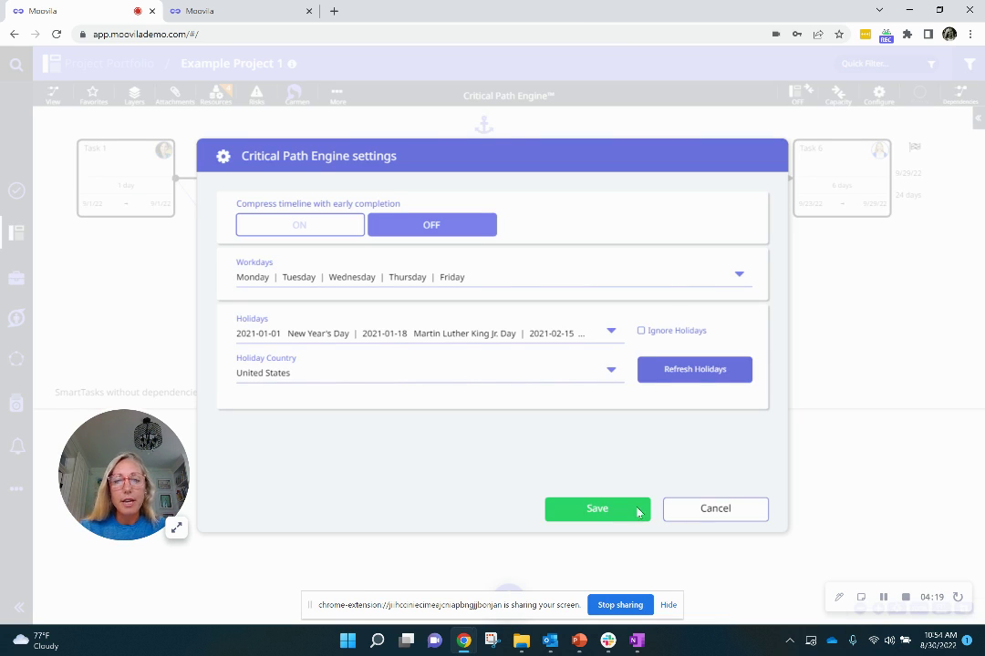
click(598, 509)
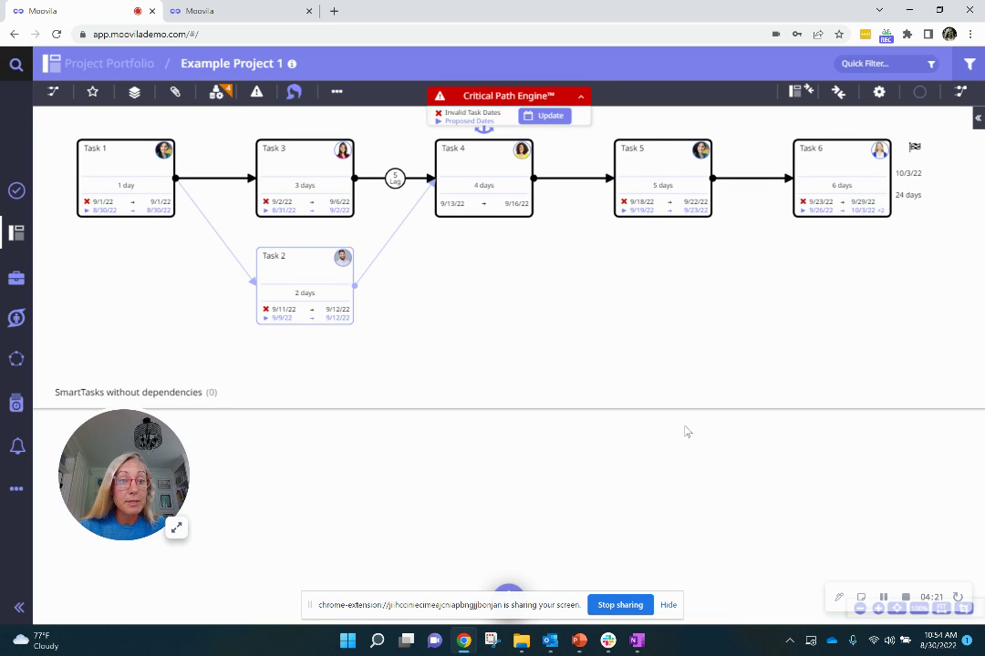